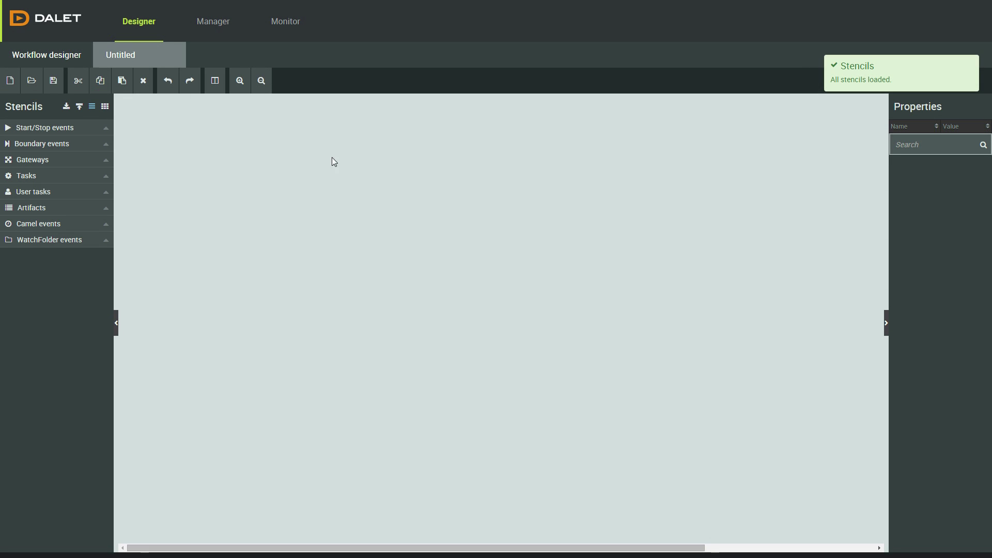
# Step: Widen the Properties and Stencils panels and expand the Tasks and Start/Stop events stencil groups
pyautogui.moveTo(889, 209); pyautogui.dragTo(850, 210)
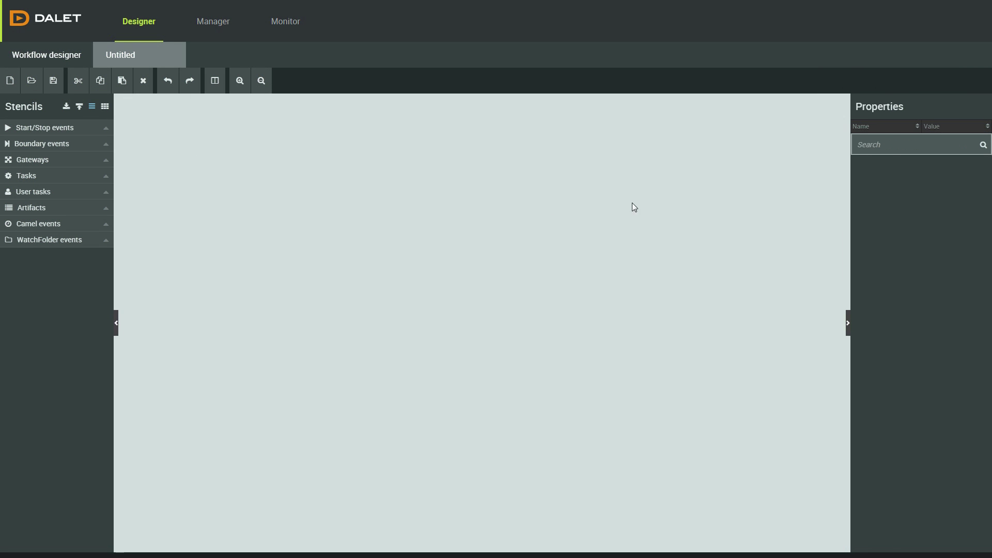
pyautogui.moveTo(112, 206); pyautogui.dragTo(164, 207)
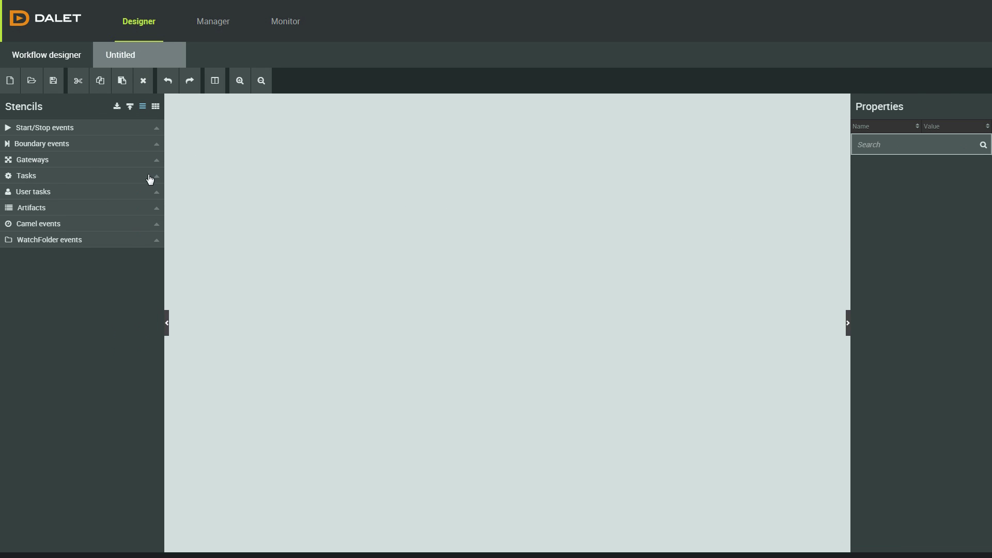
pyautogui.click(52, 177)
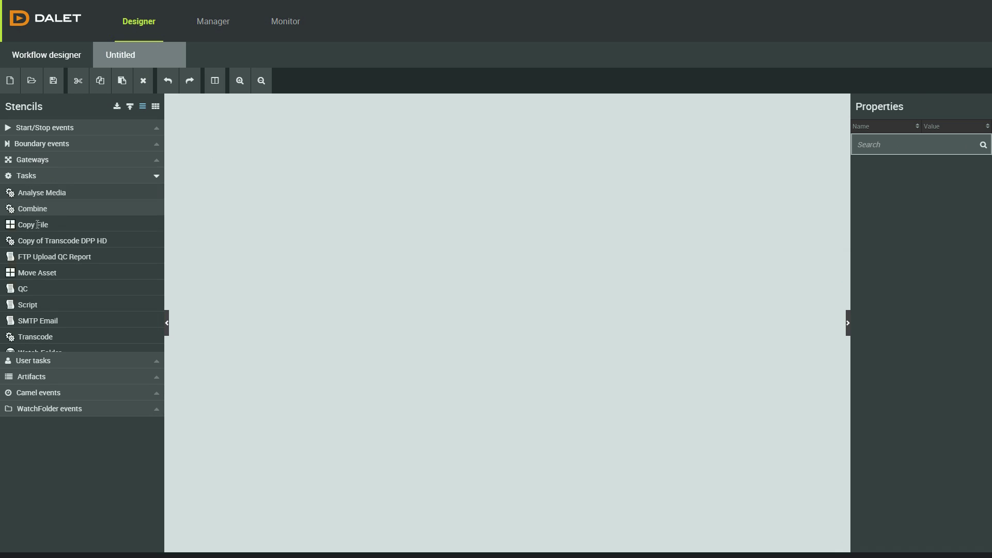
pyautogui.click(49, 128)
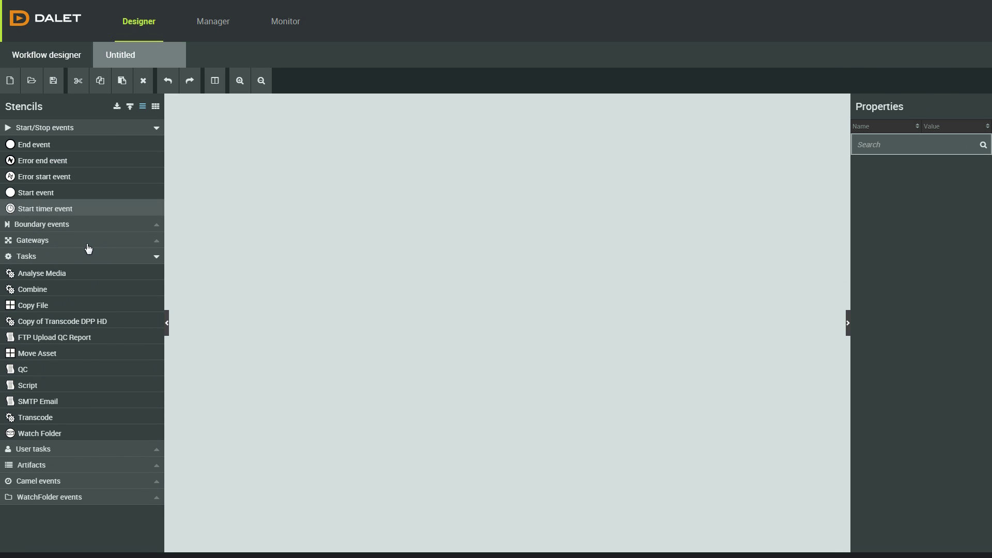
# Step: Load the File Ingest and QC process from the process list
pyautogui.click(32, 80)
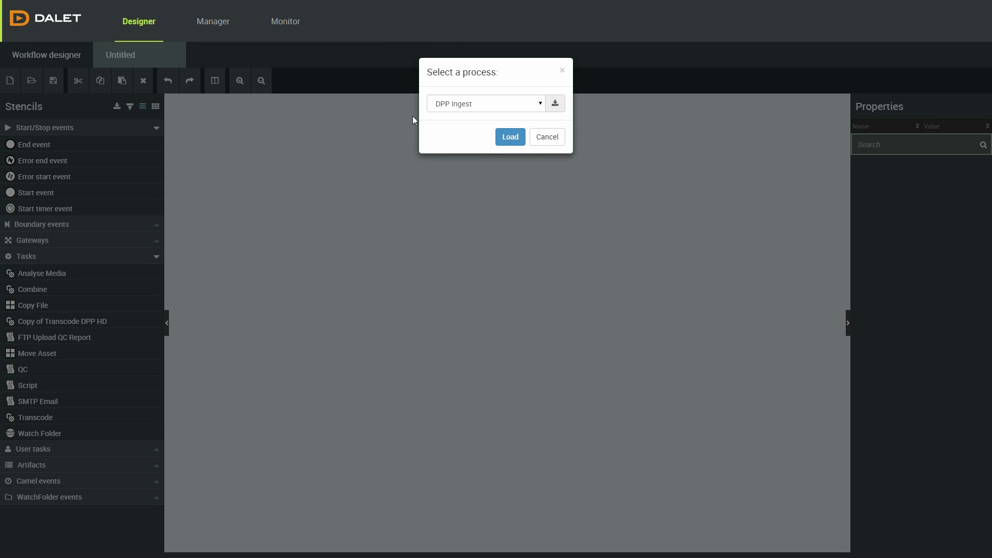
pyautogui.click(519, 104)
pyautogui.click(494, 129)
pyautogui.click(509, 139)
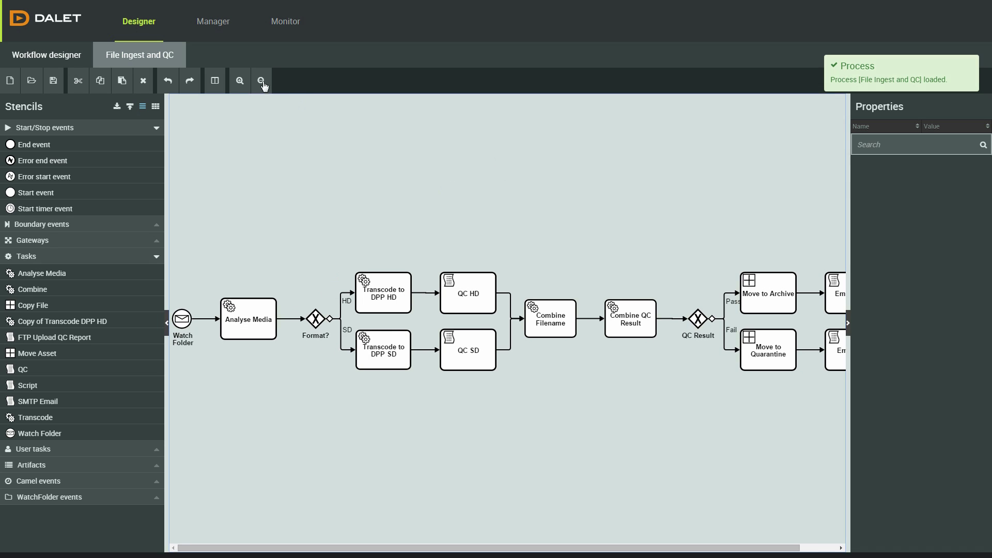
# Step: Zoom out, inspect the Watch Folder and Analyse Media settings, and nudge the Format? gateway left
pyautogui.click(262, 81)
pyautogui.click(317, 179)
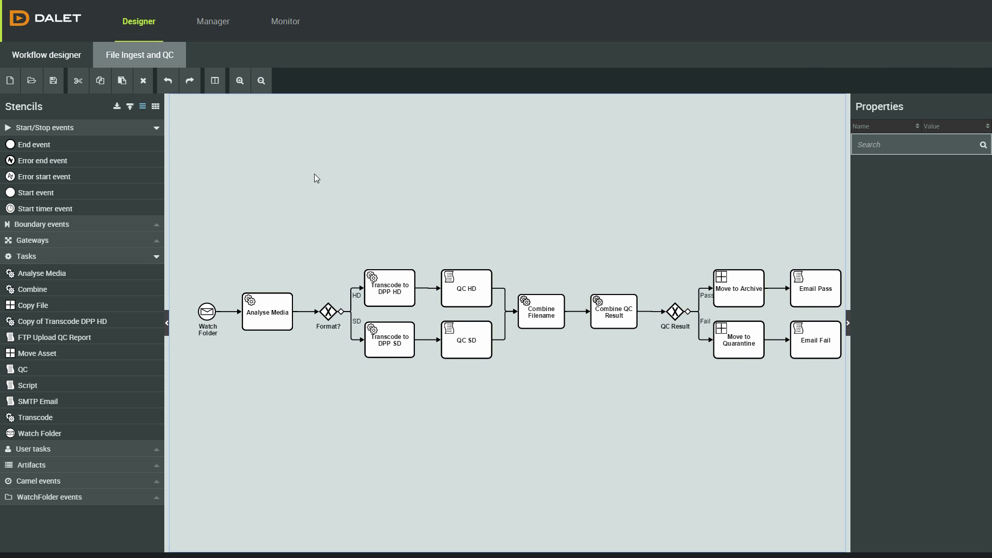
pyautogui.click(205, 315)
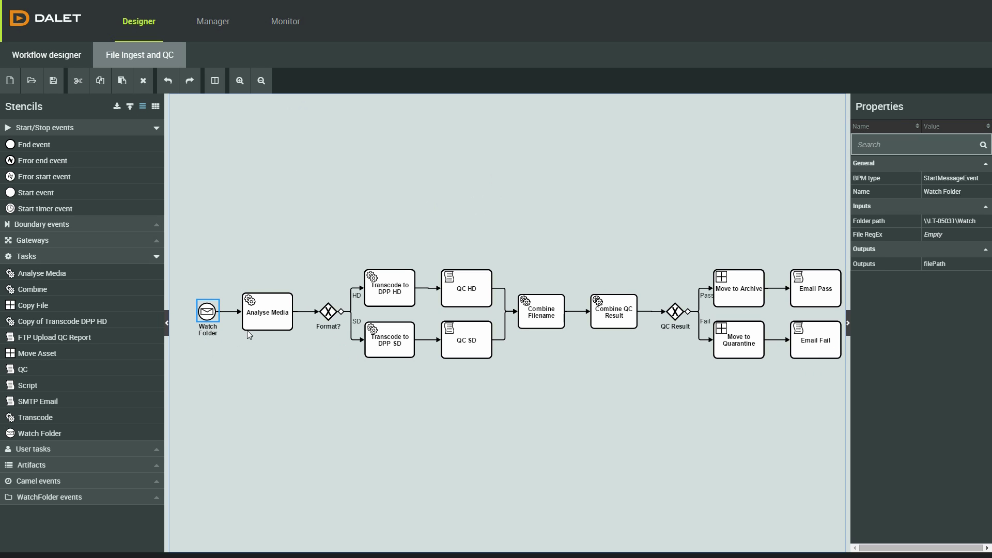
pyautogui.click(264, 322)
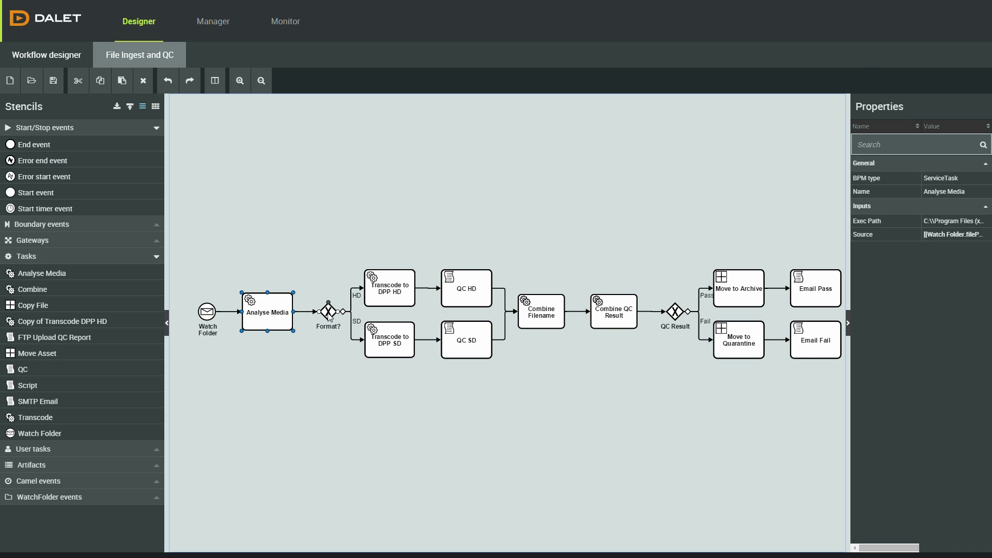
pyautogui.moveTo(328, 317); pyautogui.dragTo(323, 317)
pyautogui.click(337, 334)
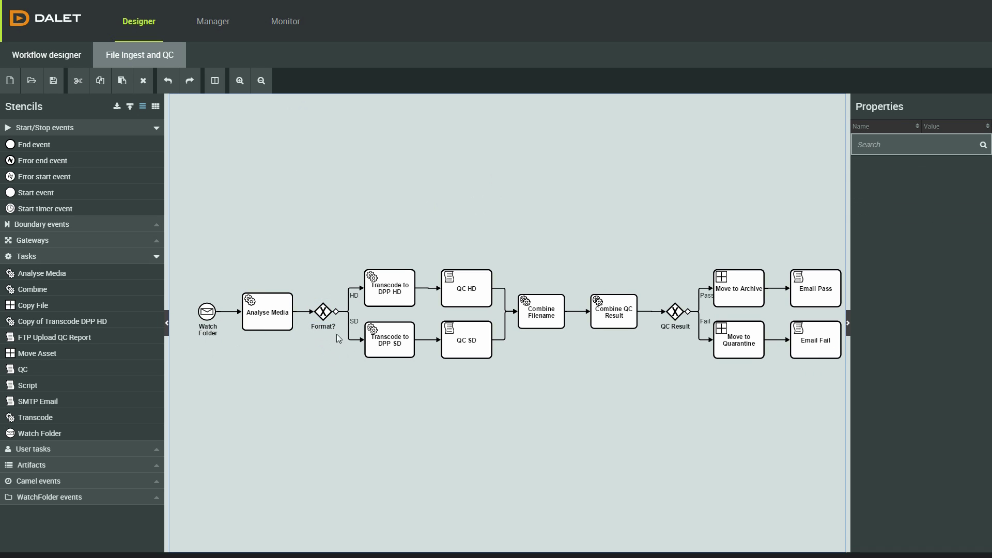
# Step: Set the HD branch condition to Analyse Media height greater or equal 720
pyautogui.click(350, 312)
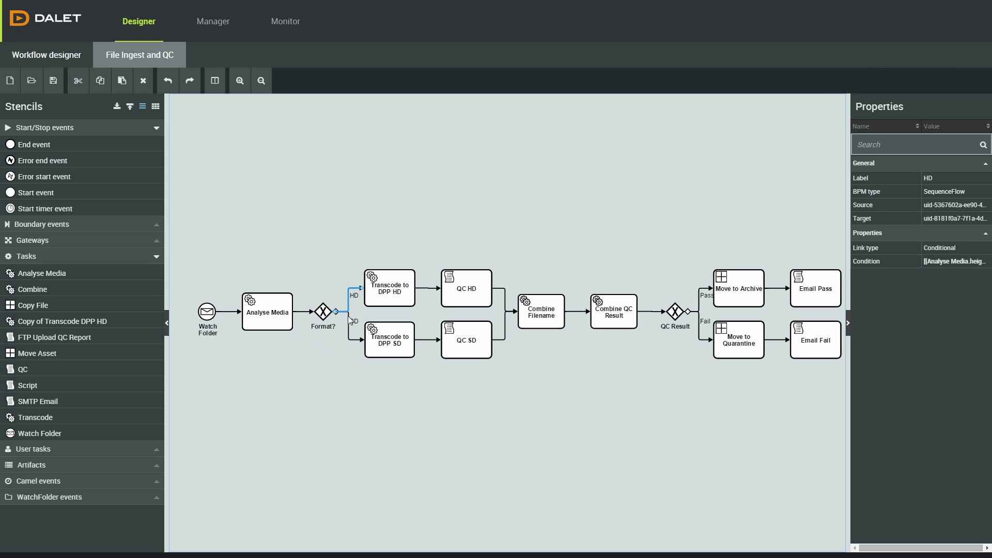
pyautogui.click(343, 380)
pyautogui.click(350, 304)
pyautogui.moveTo(846, 241); pyautogui.dragTo(798, 239)
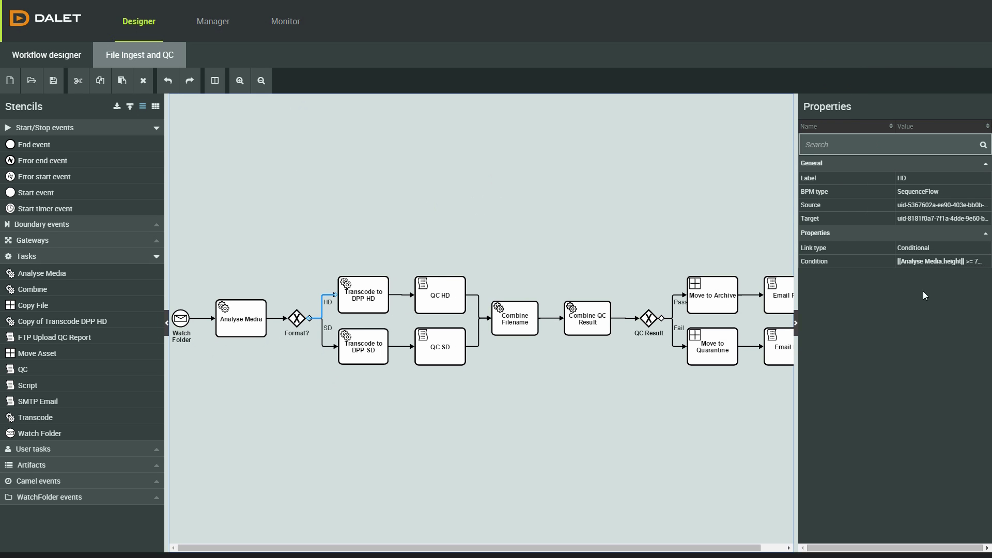
pyautogui.click(939, 265)
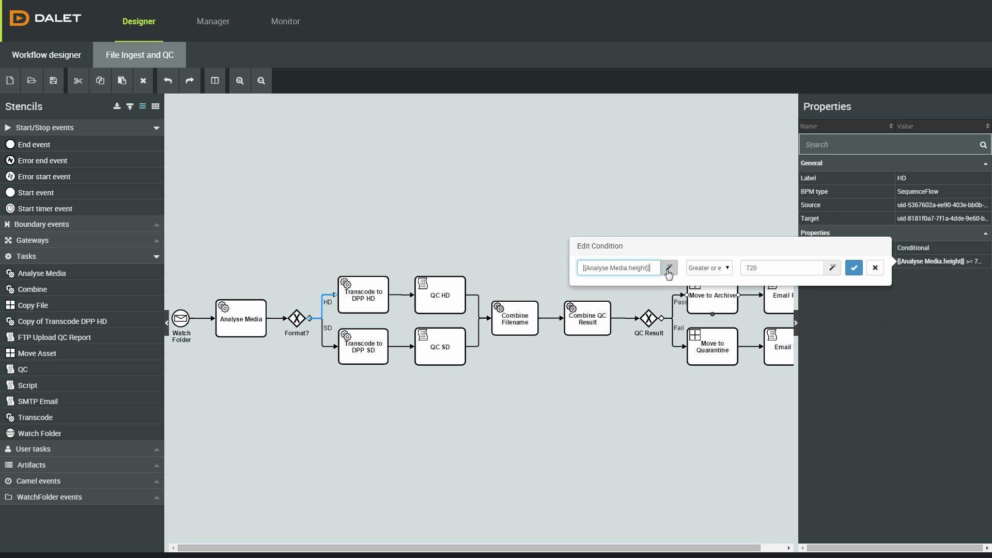
pyautogui.click(709, 268)
pyautogui.click(721, 345)
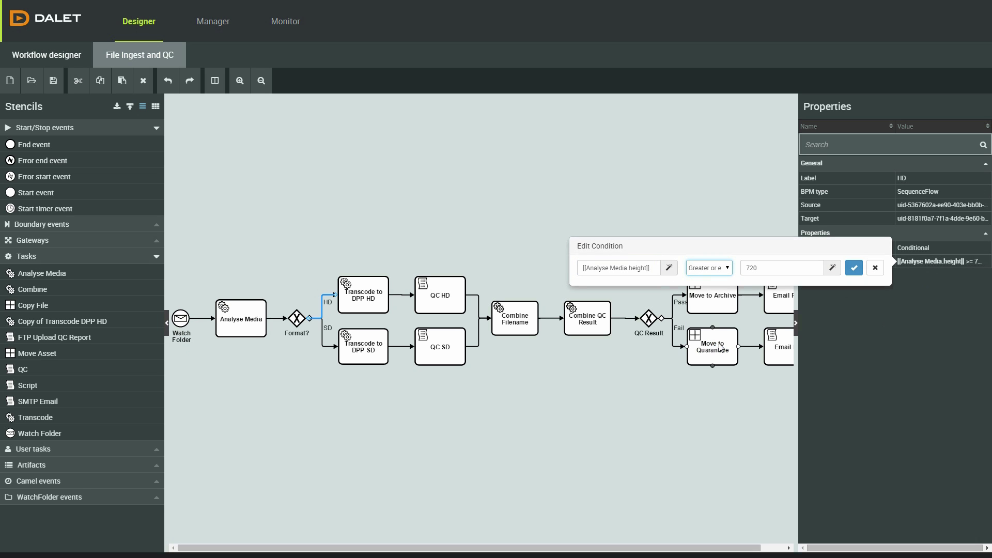
pyautogui.click(854, 267)
# Step: Review the SD branch condition, leaving its task output unchanged
pyautogui.click(326, 348)
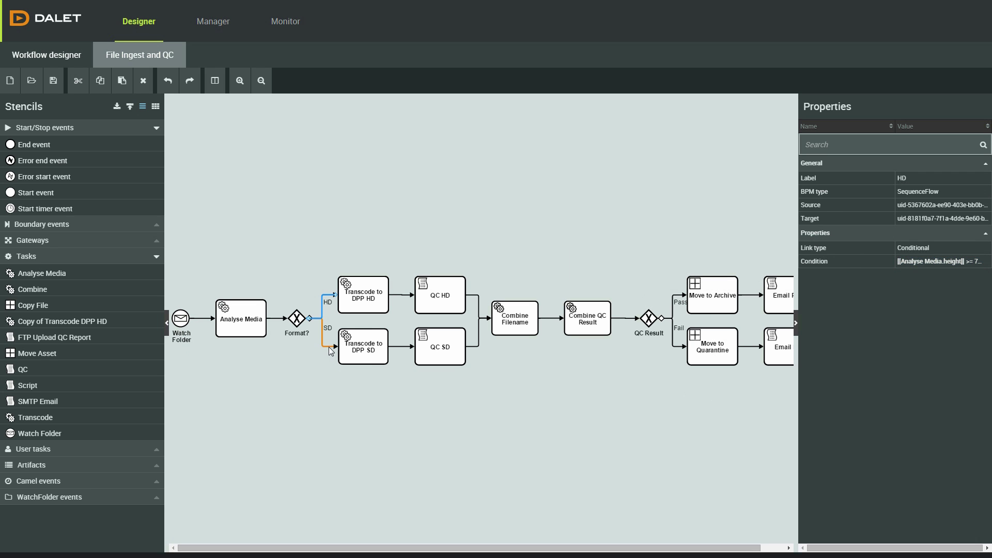
pyautogui.click(933, 263)
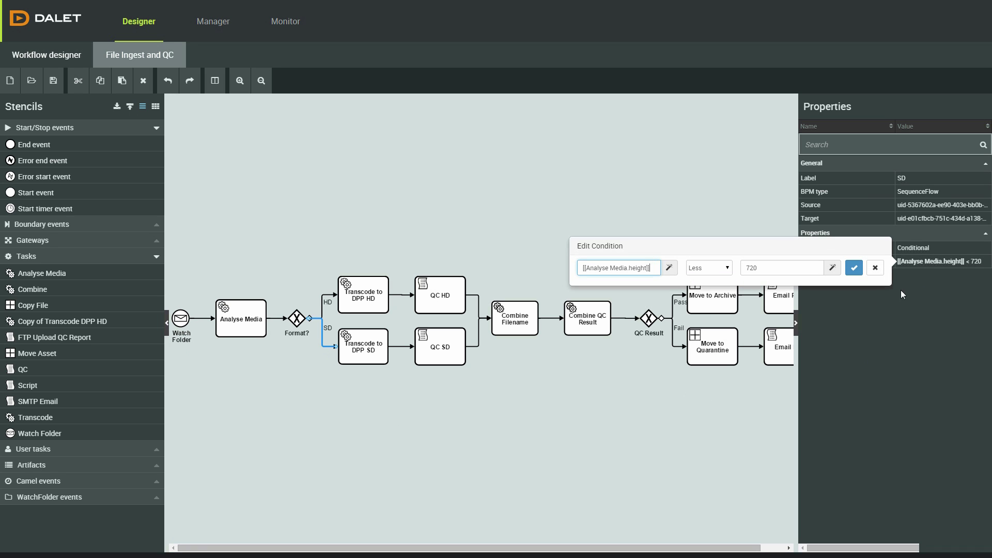
pyautogui.click(672, 268)
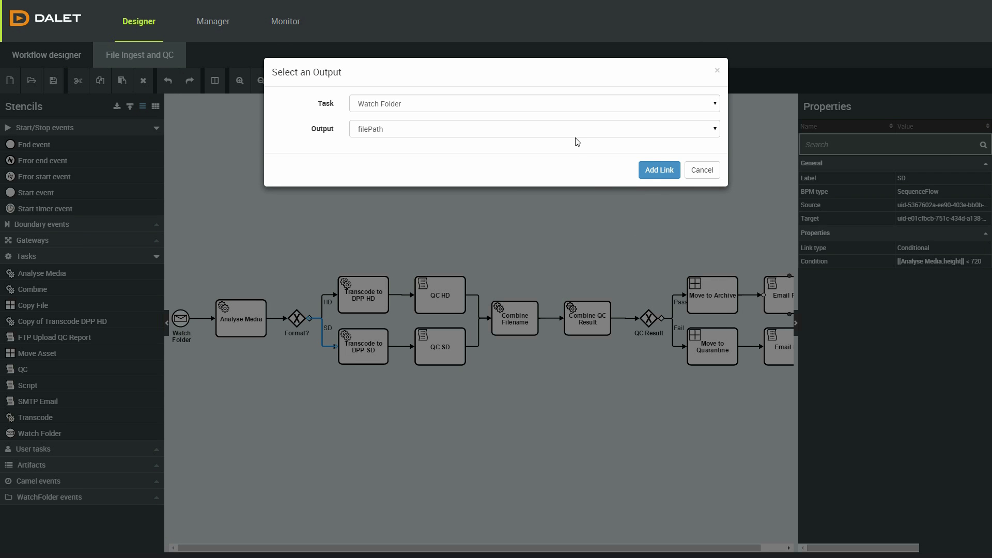
pyautogui.click(699, 173)
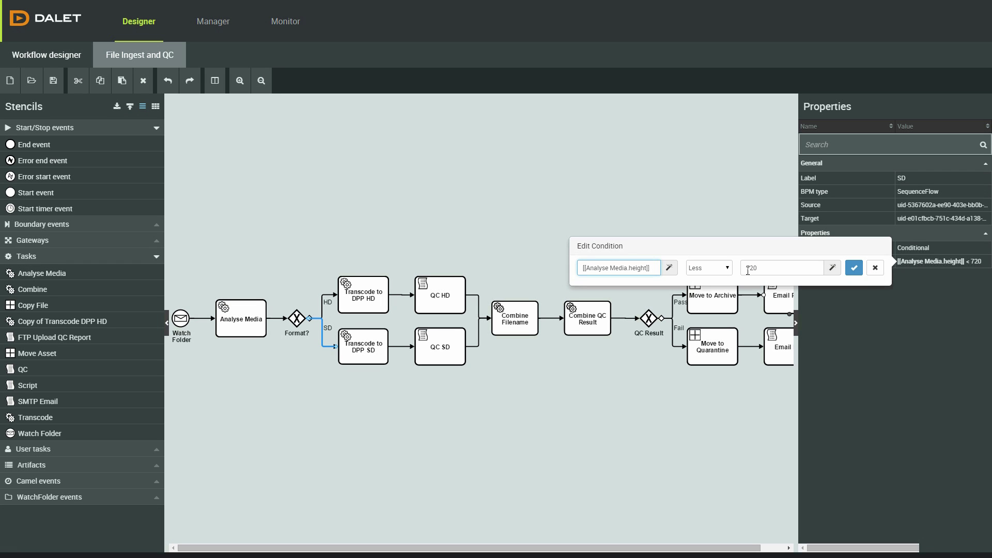
# Step: Confirm the SD branch condition and set Transcode to DPP SD's conversion to DPP SD
pyautogui.click(849, 264)
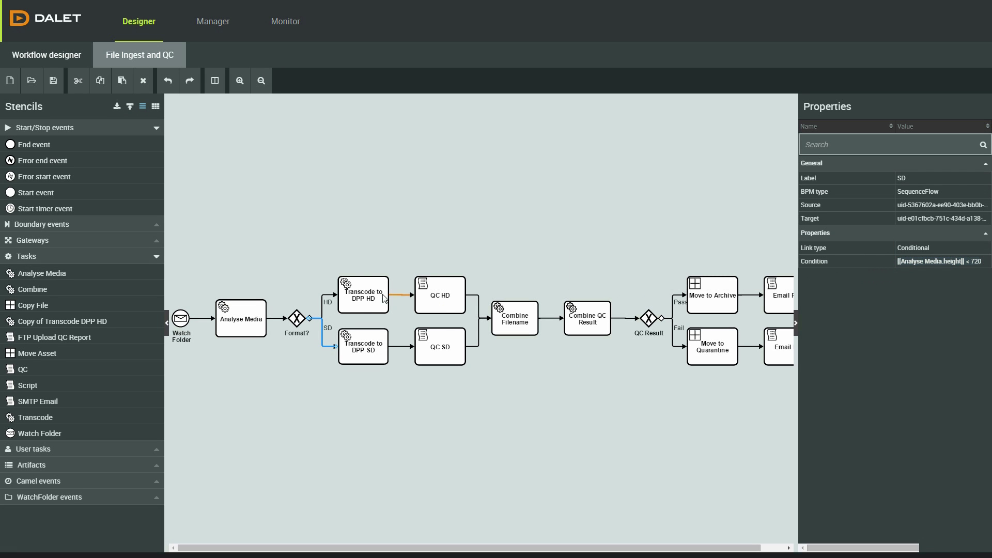
pyautogui.click(385, 298)
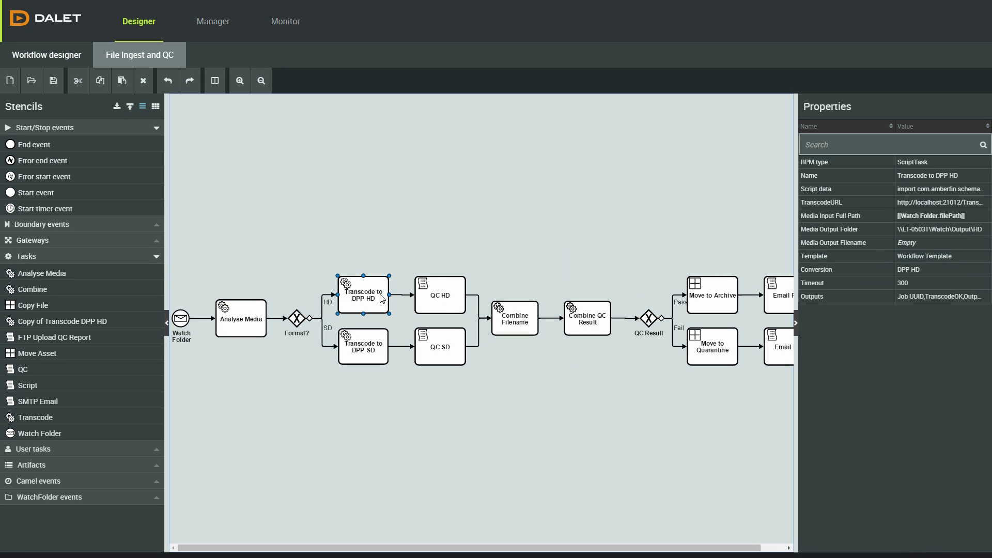
pyautogui.click(380, 345)
pyautogui.click(909, 302)
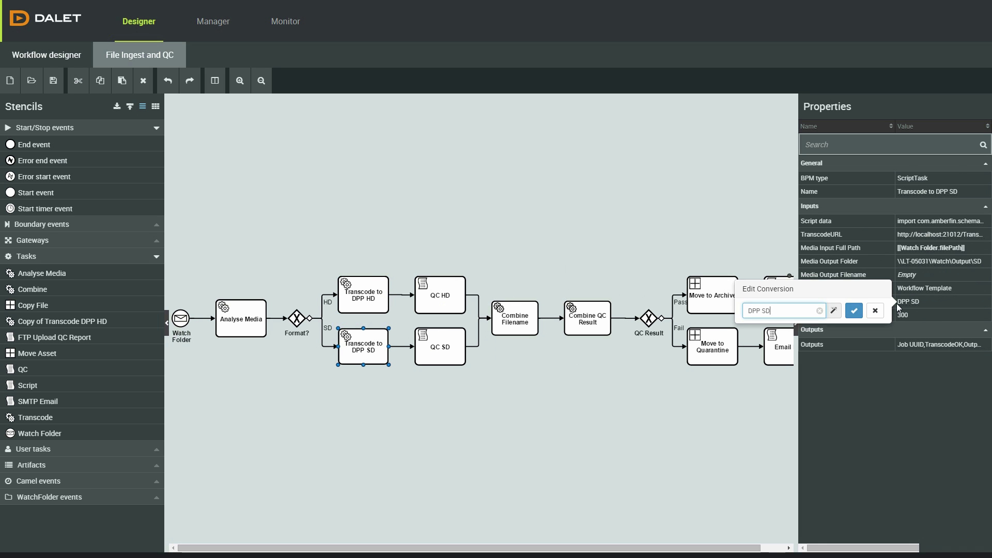
pyautogui.click(854, 312)
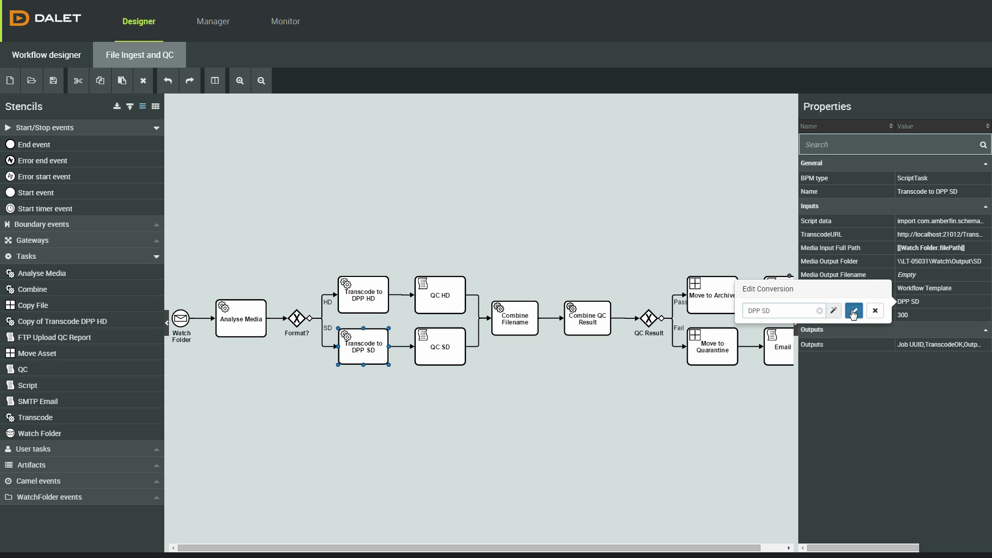
# Step: Confirm Aurora as the QC HD vendor and review the QC SD settings
pyautogui.click(444, 302)
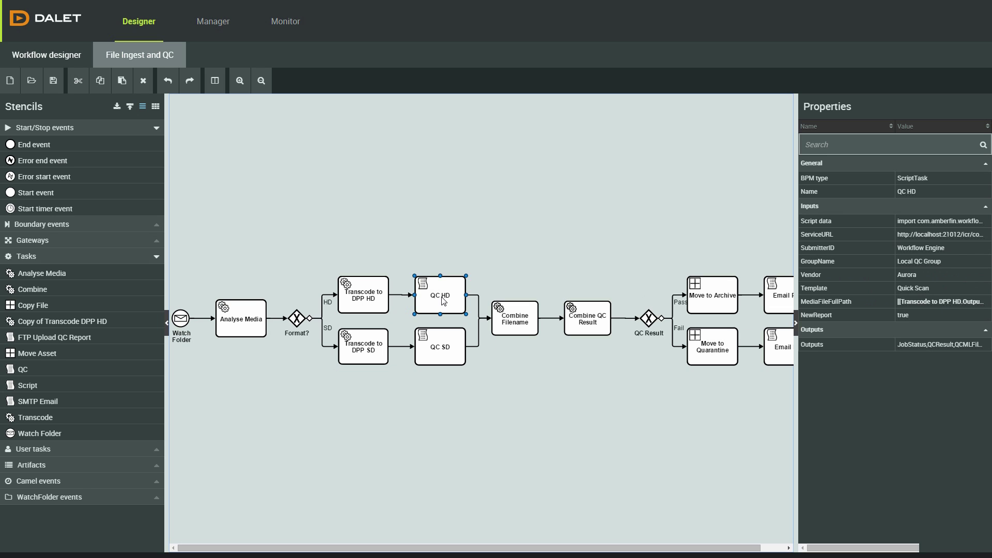
pyautogui.click(914, 278)
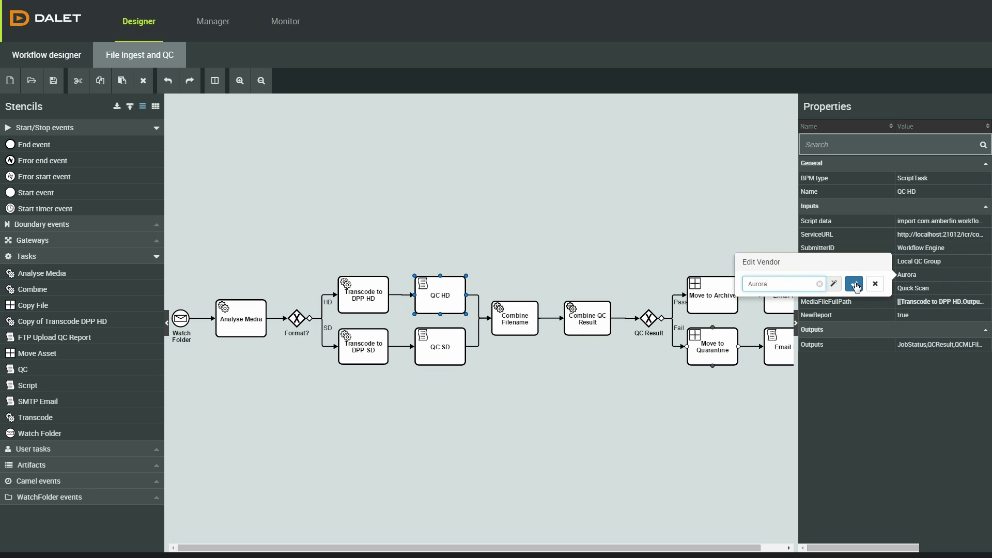
pyautogui.click(854, 284)
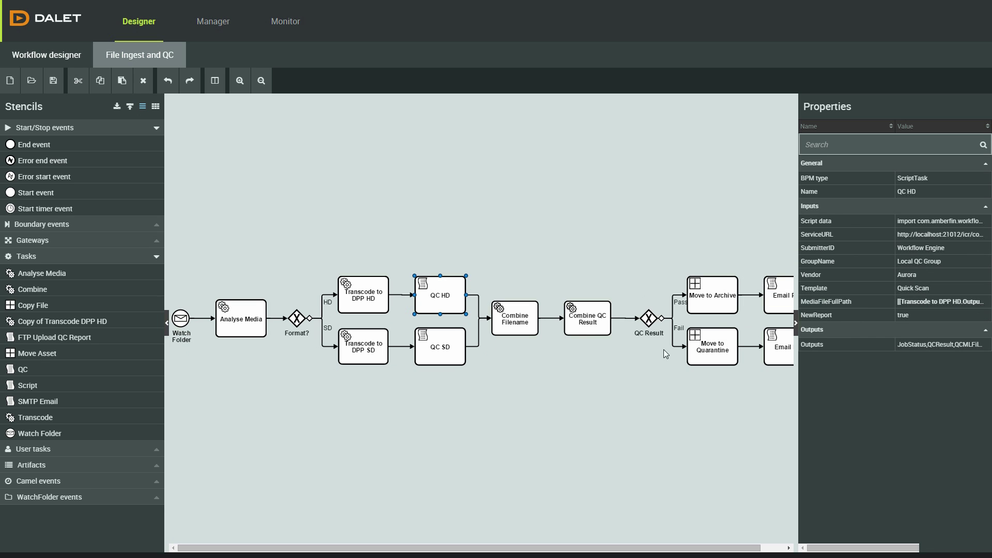
pyautogui.click(440, 343)
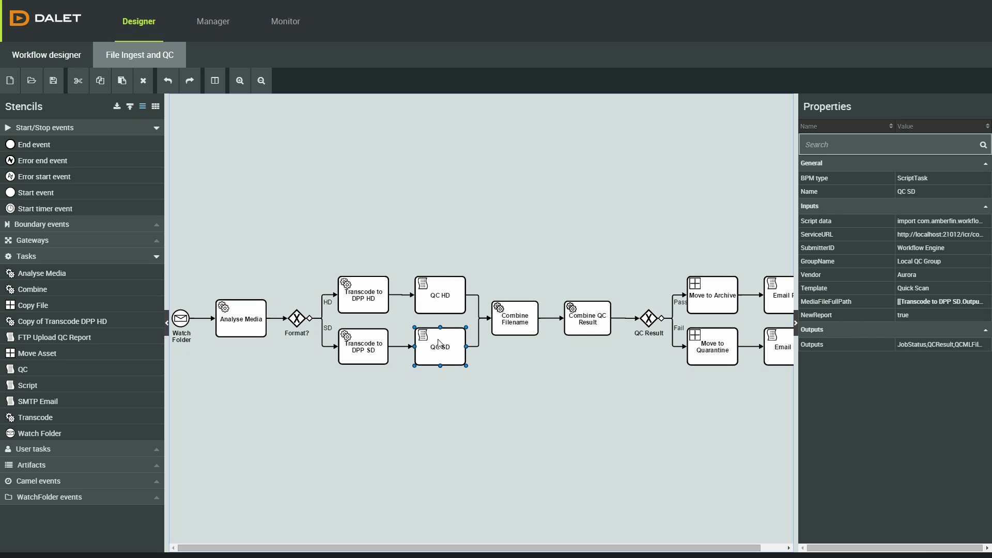
# Step: Change the QC HD template to Quick Scan HD, then check QC SD
pyautogui.click(443, 305)
pyautogui.click(915, 288)
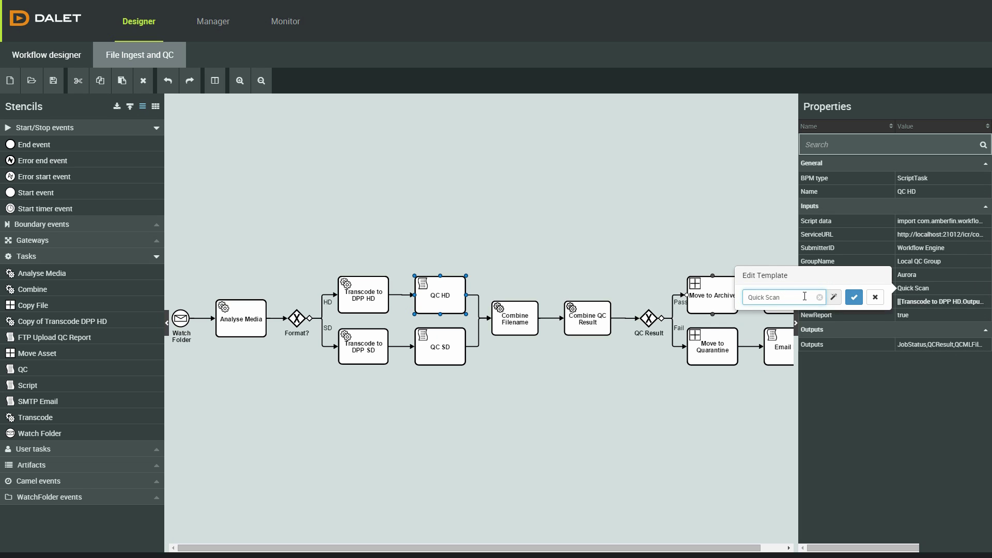
pyautogui.write('HD')
pyautogui.press('Return')
pyautogui.click(459, 360)
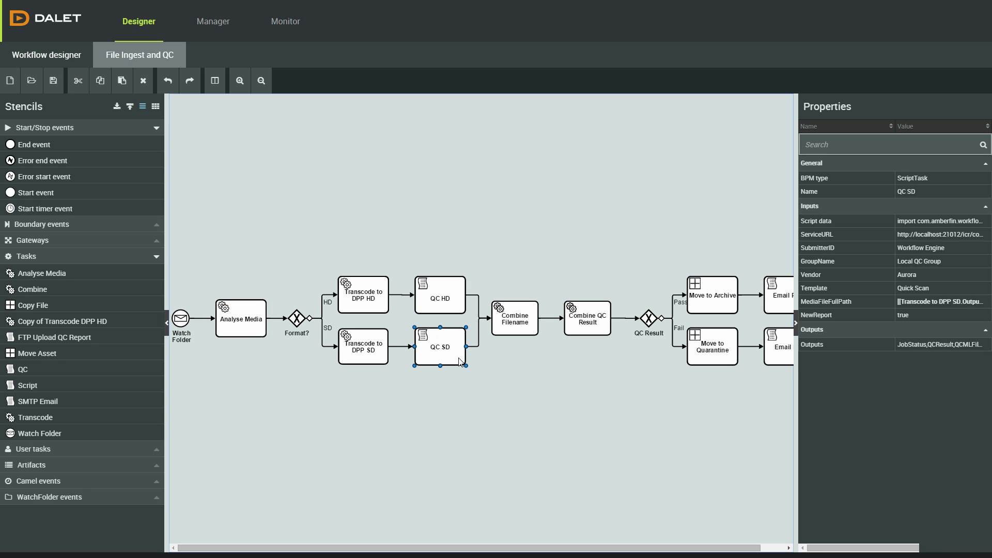
# Step: Check and confirm the Move to Archive task's target folder
pyautogui.hscroll(1, 553, 459)
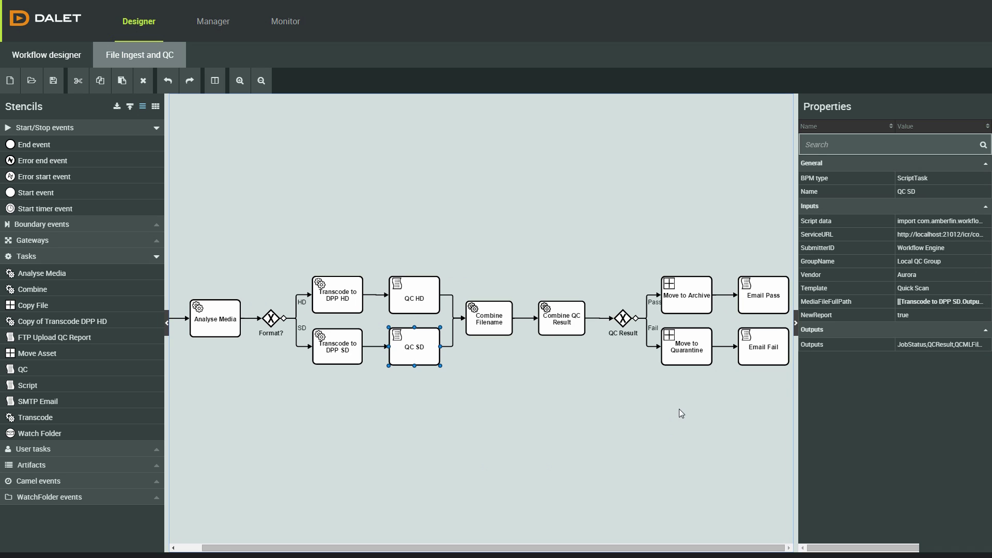
pyautogui.scroll(2, 679, 409)
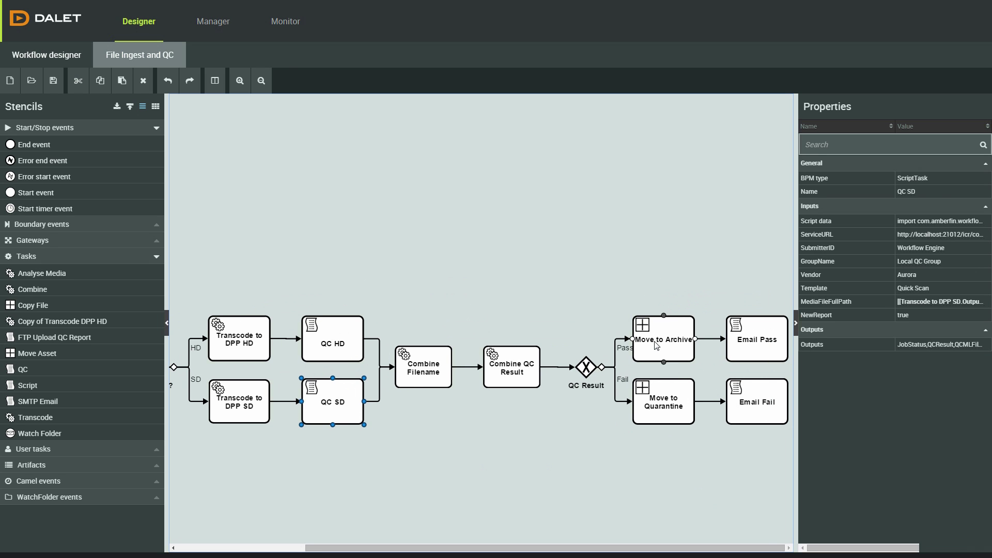
pyautogui.click(632, 339)
pyautogui.click(915, 262)
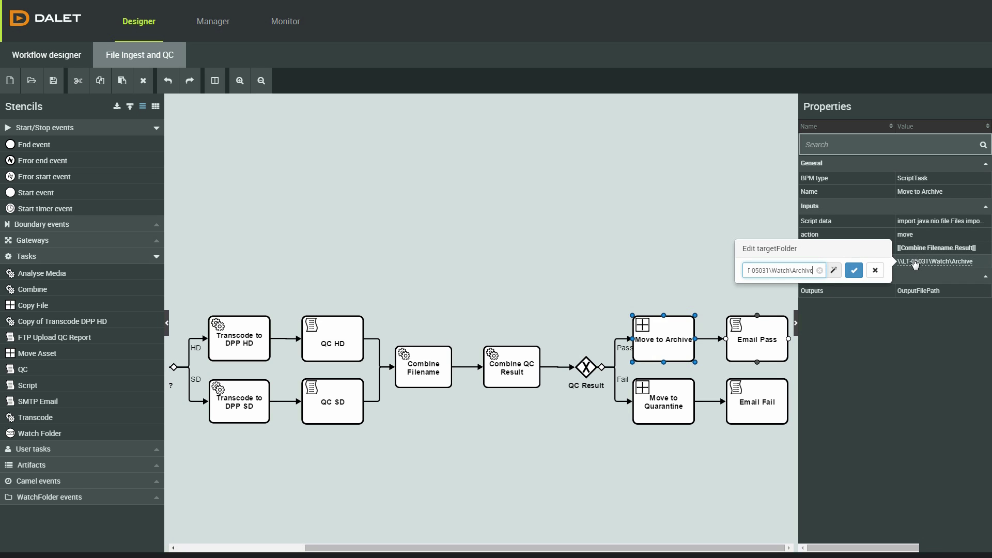
pyautogui.click(854, 270)
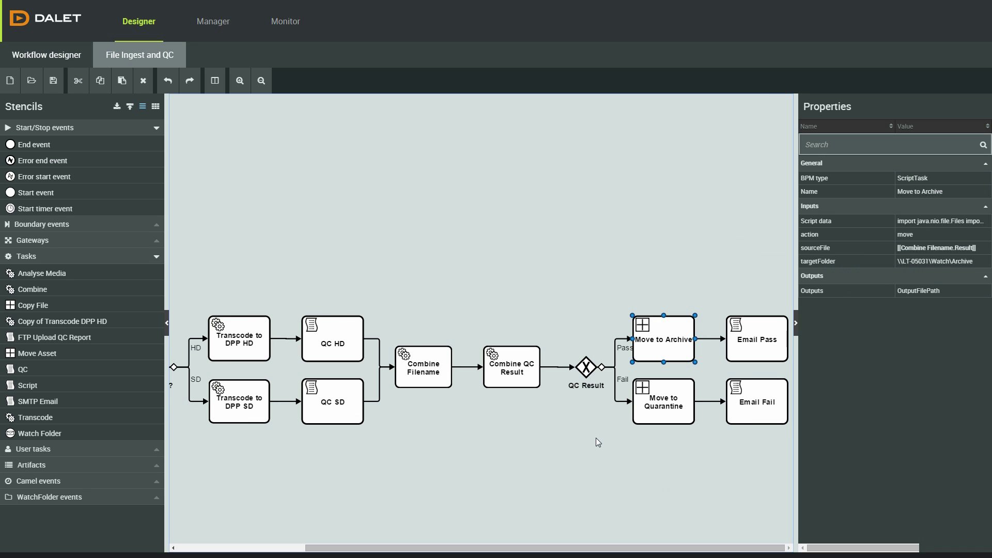
# Step: Inspect Move to Quarantine and add an End event after the Email Pass and Email Fail tasks
pyautogui.scroll(-3, 595, 438)
pyautogui.scroll(-1, 550, 375)
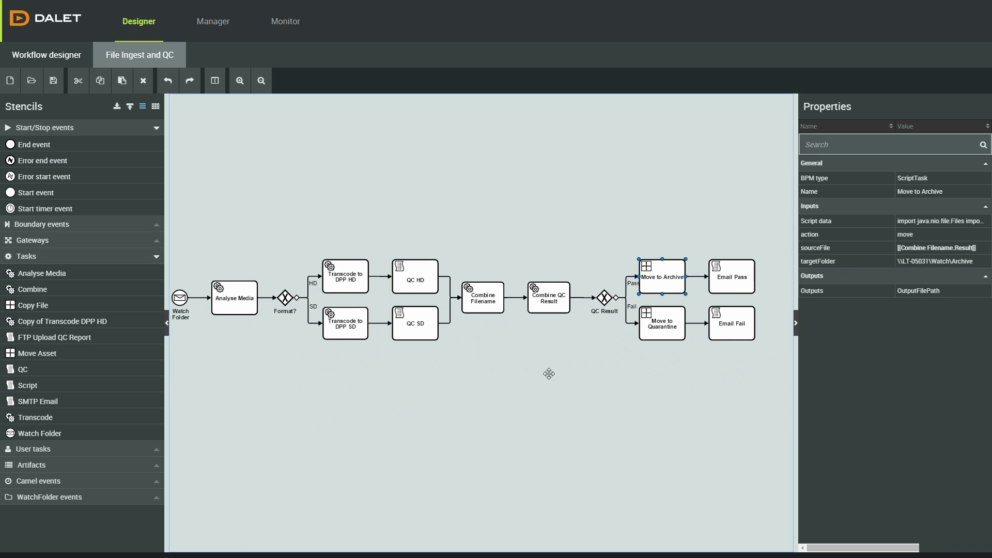
pyautogui.click(667, 326)
pyautogui.moveTo(70, 164); pyautogui.dragTo(776, 300)
# Step: Save and deploy the process as File Ingest and QC, then view the Manager templates list
pyautogui.click(403, 226)
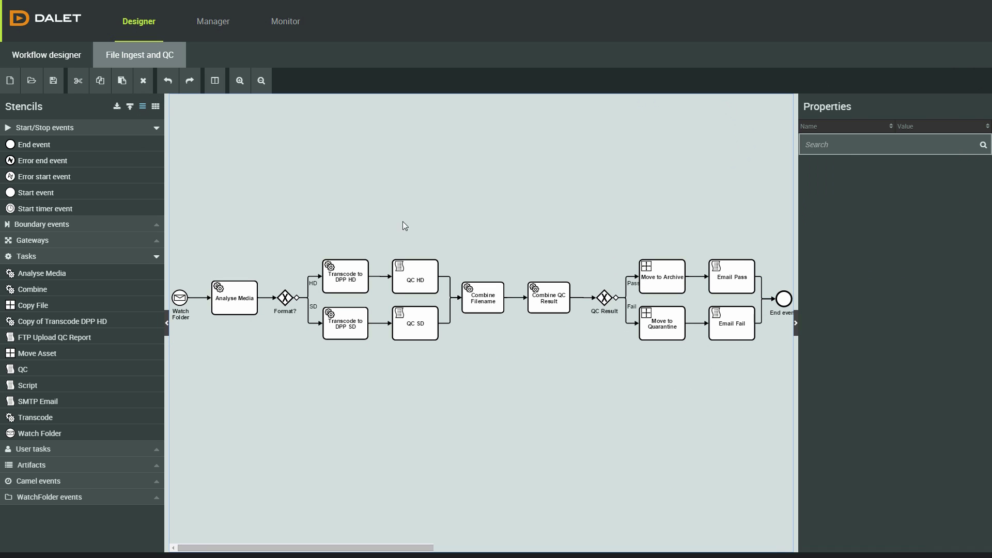
pyautogui.click(53, 83)
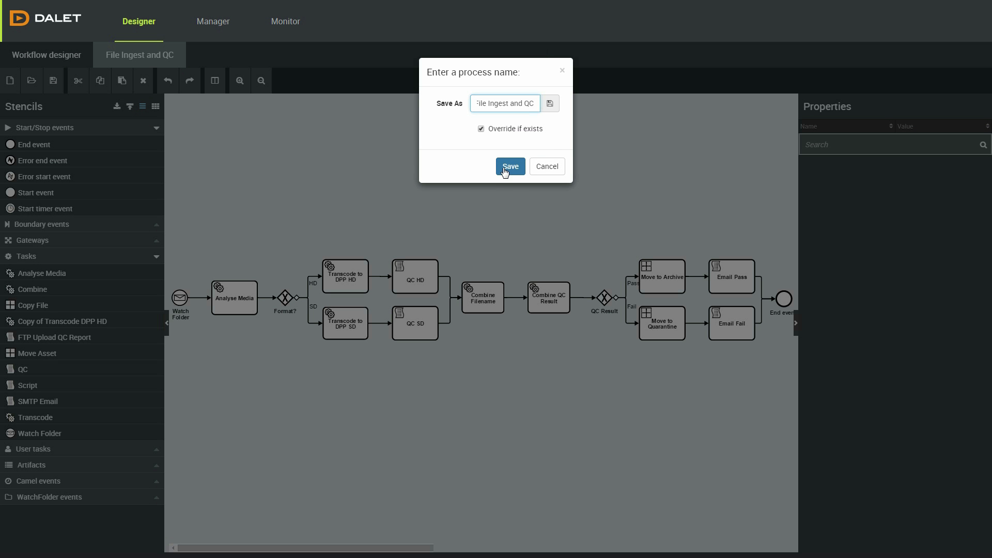
pyautogui.click(509, 167)
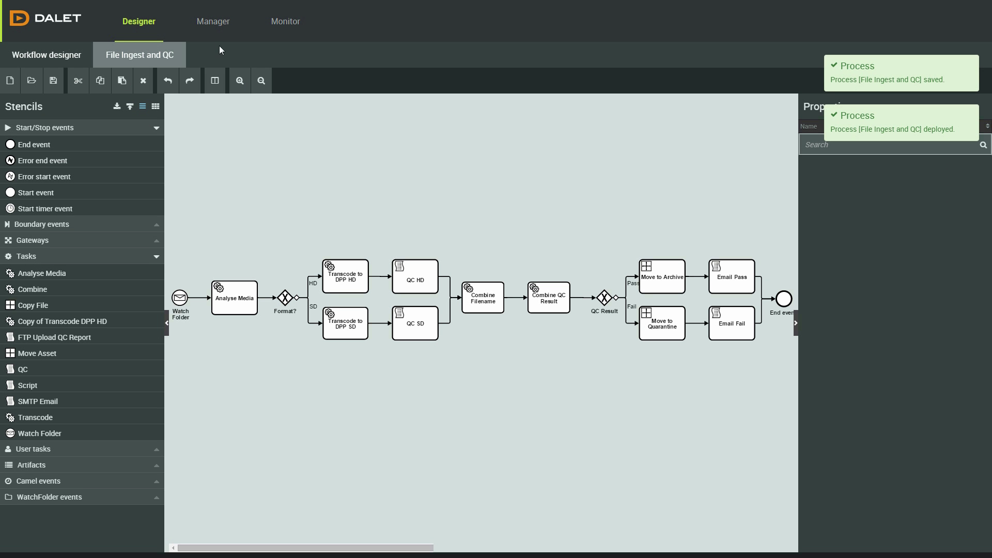
pyautogui.click(218, 31)
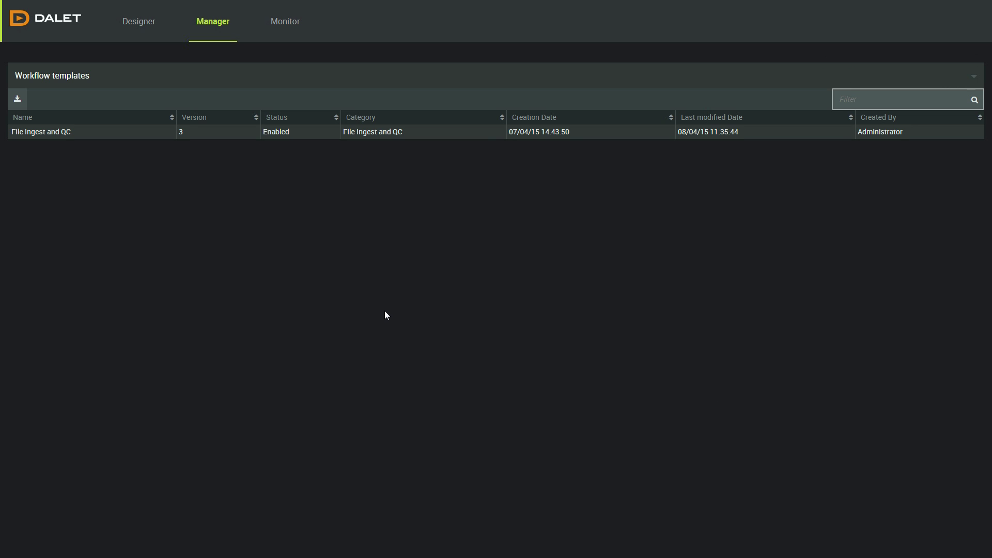
# Step: Import the File Ingest and QC, QC and send to playout, and Transcode to Mez .bpmn20.xml definitions
pyautogui.click(75, 131)
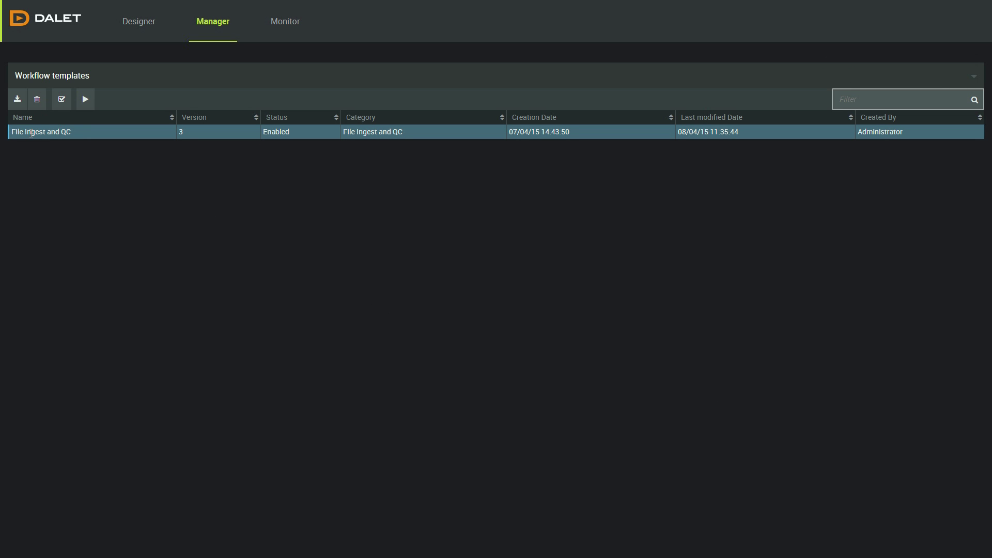
pyautogui.click(17, 101)
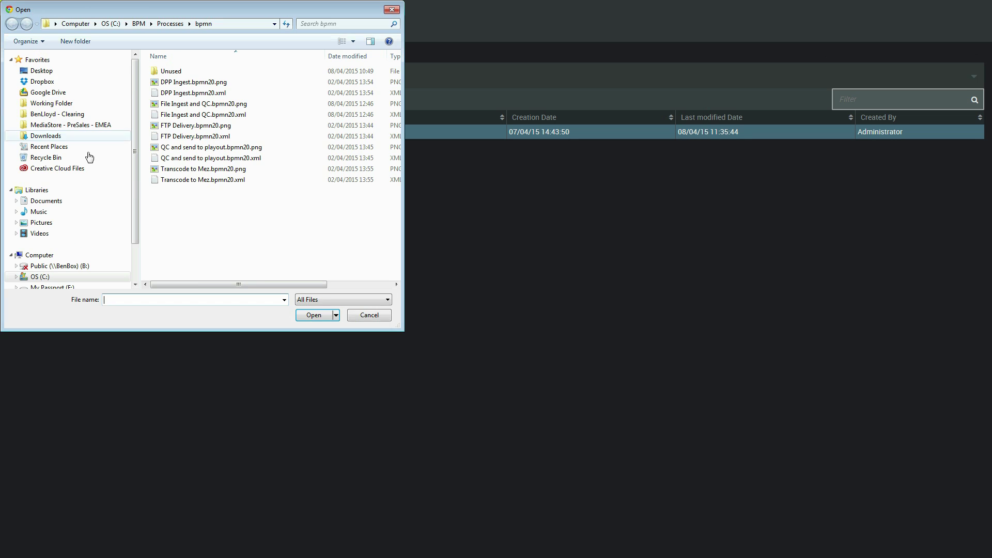
pyautogui.click(190, 117)
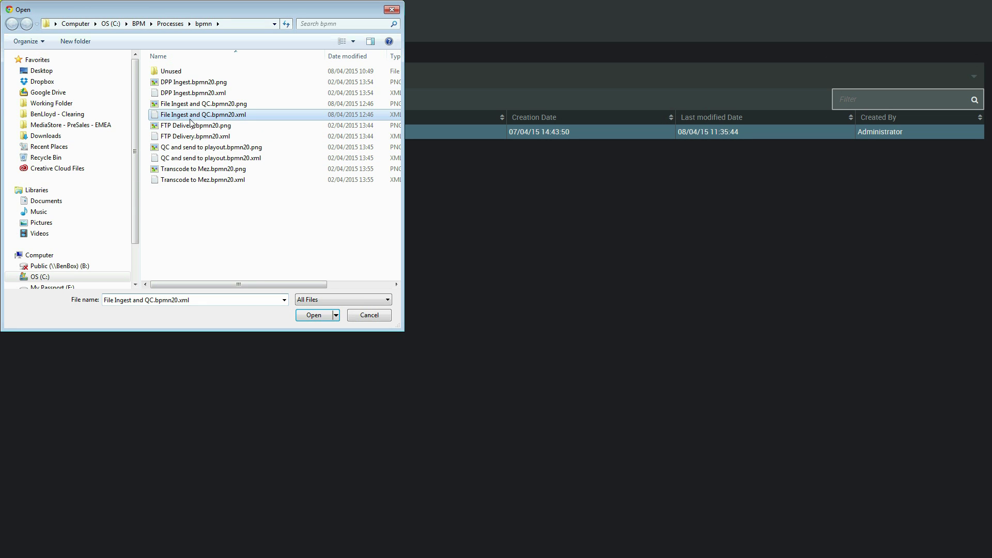
pyautogui.click(309, 315)
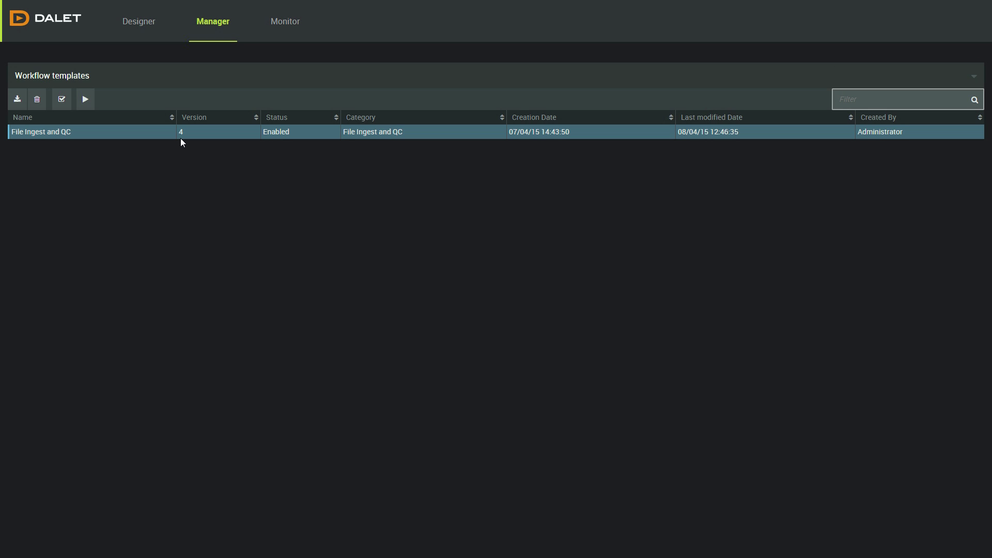
pyautogui.click(17, 99)
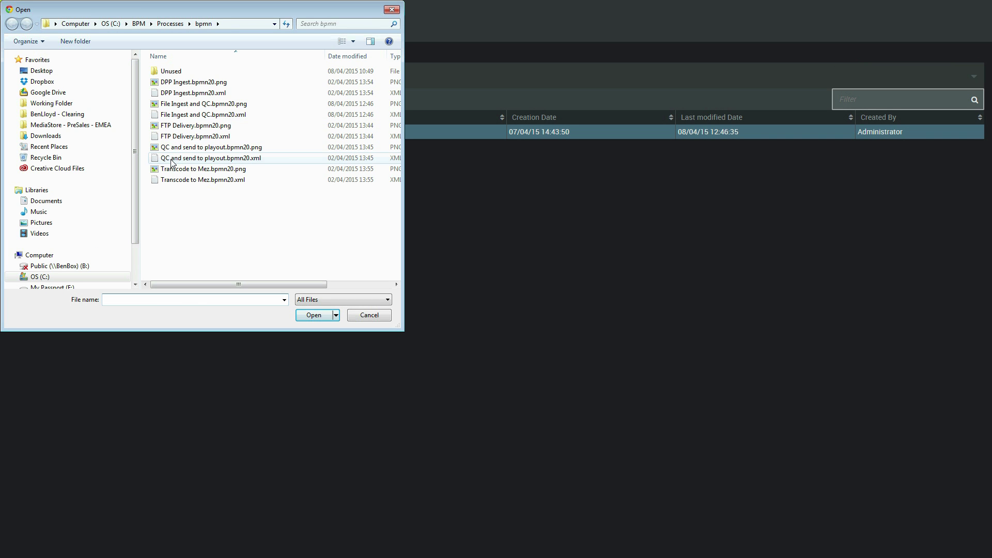
pyautogui.click(222, 157)
pyautogui.click(324, 317)
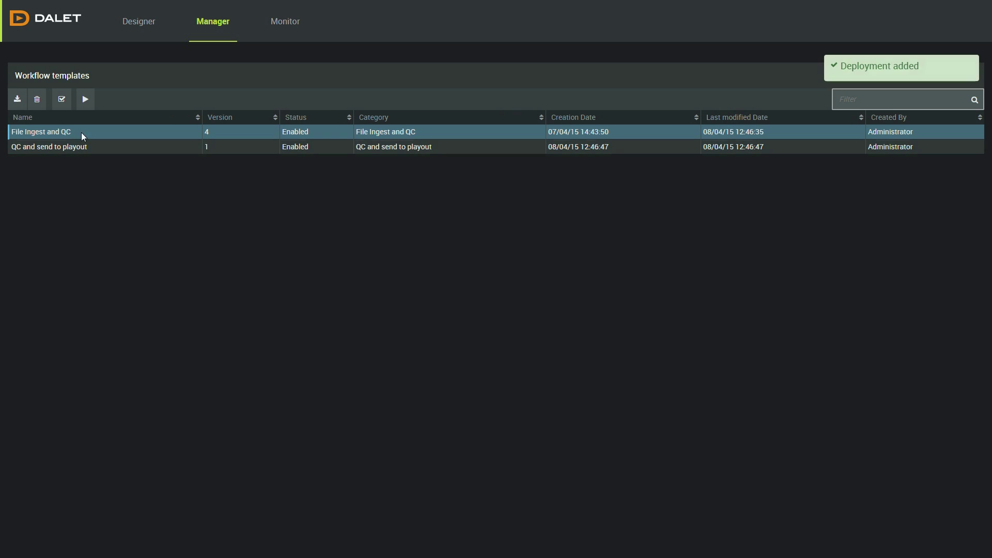
pyautogui.click(25, 106)
pyautogui.click(203, 180)
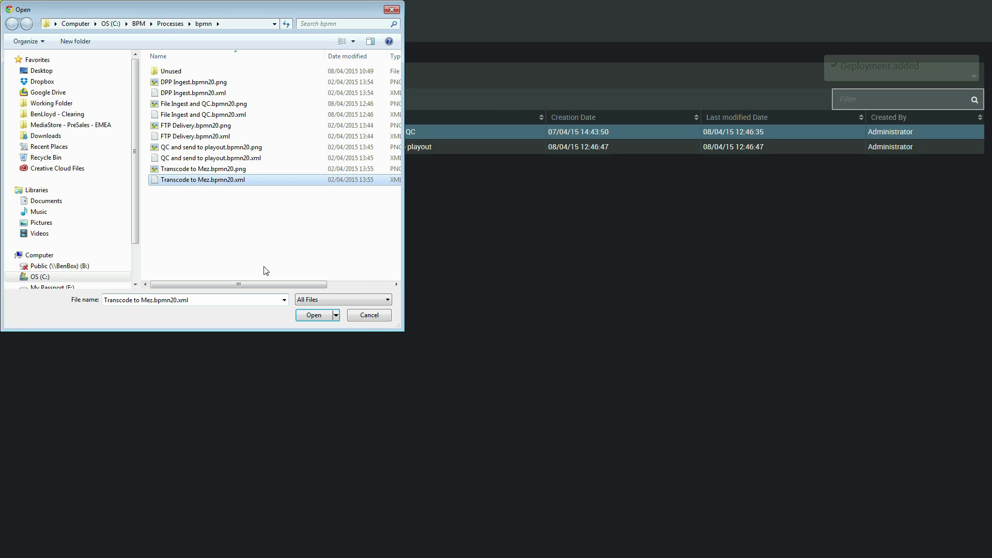
pyautogui.click(313, 316)
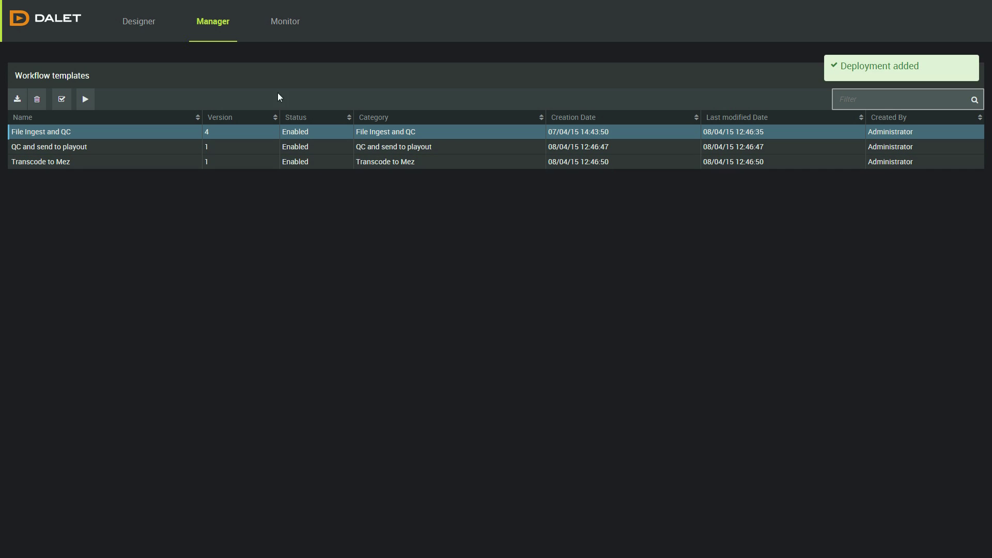
# Step: Paste SD Input.mxf into C:\Watch and open the new running instance in Monitor
pyautogui.click(287, 29)
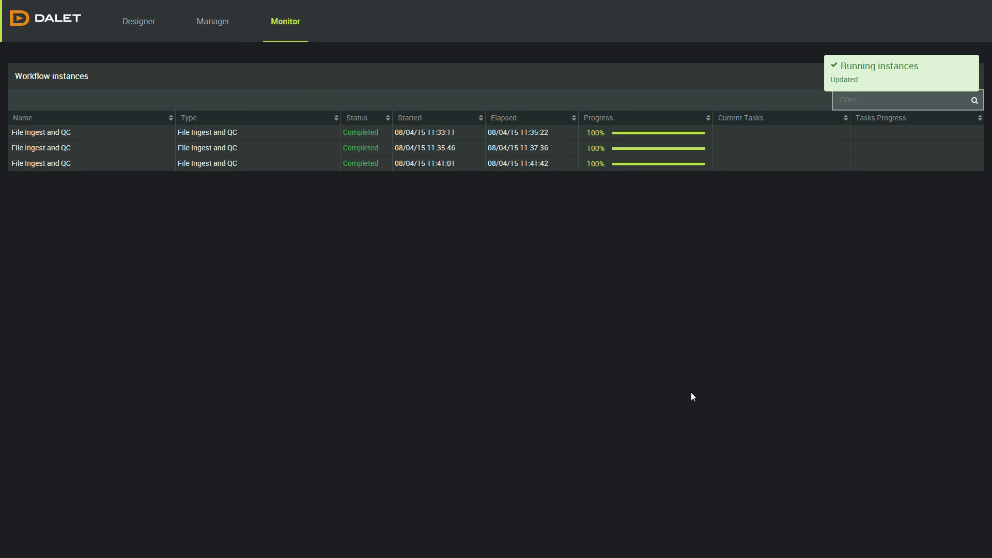
pyautogui.hotkey('alt', 'Tab')
pyautogui.hotkey('ctrl', 'v')
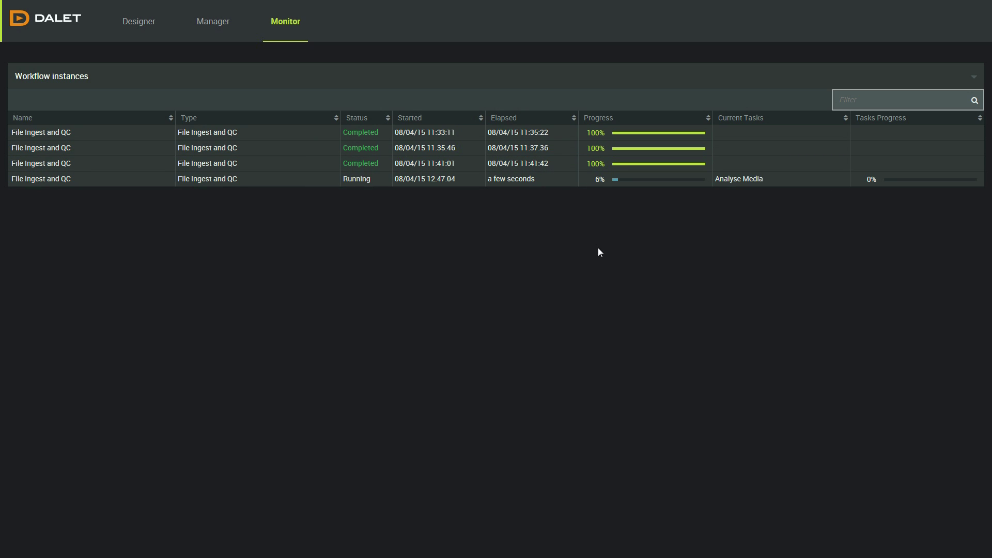
pyautogui.click(458, 178)
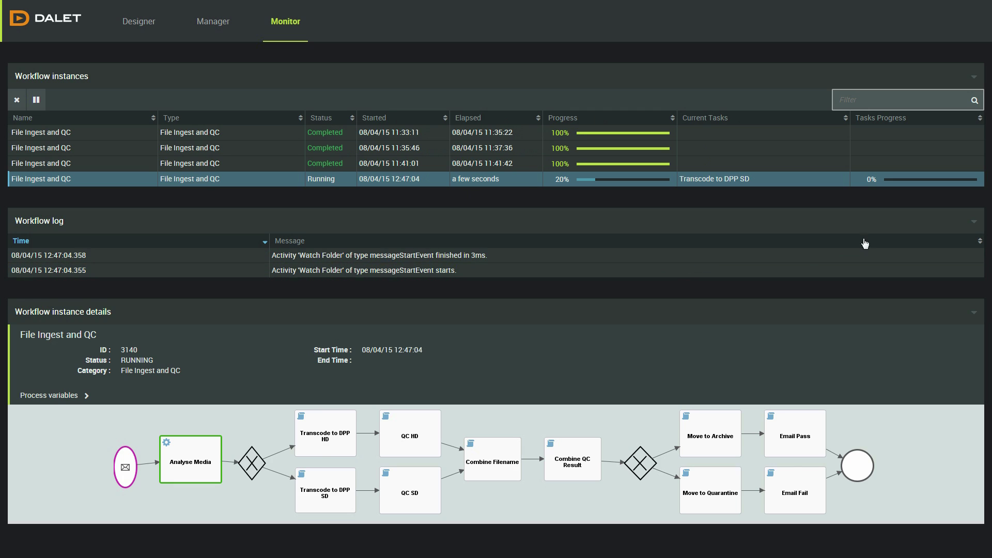
# Step: Collapse the Workflow log and watch the run finish via the SD and Pass route
pyautogui.click(970, 223)
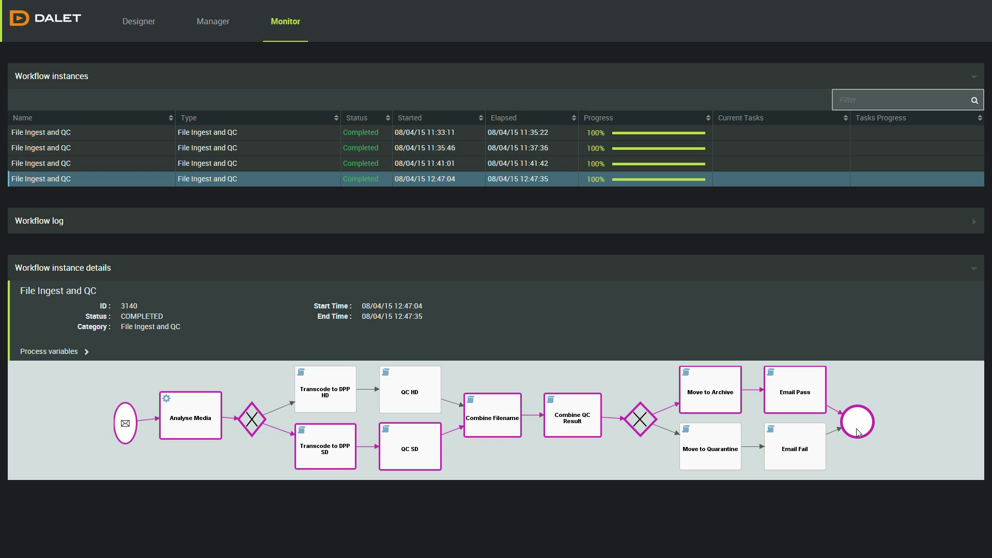
# Step: Return to the Designer and place a Start event on the empty Untitled canvas
pyautogui.click(143, 29)
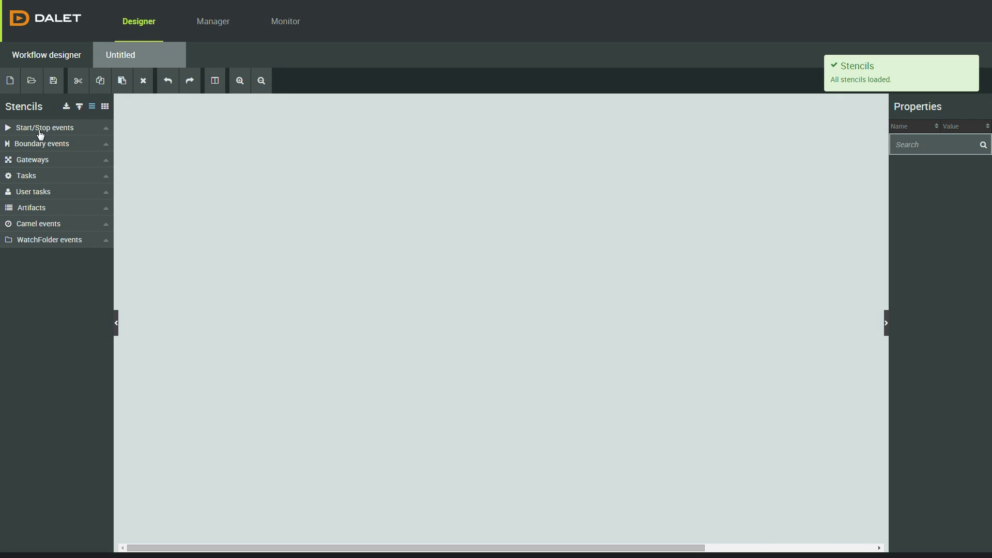
pyautogui.click(41, 129)
pyautogui.moveTo(36, 193); pyautogui.dragTo(273, 268)
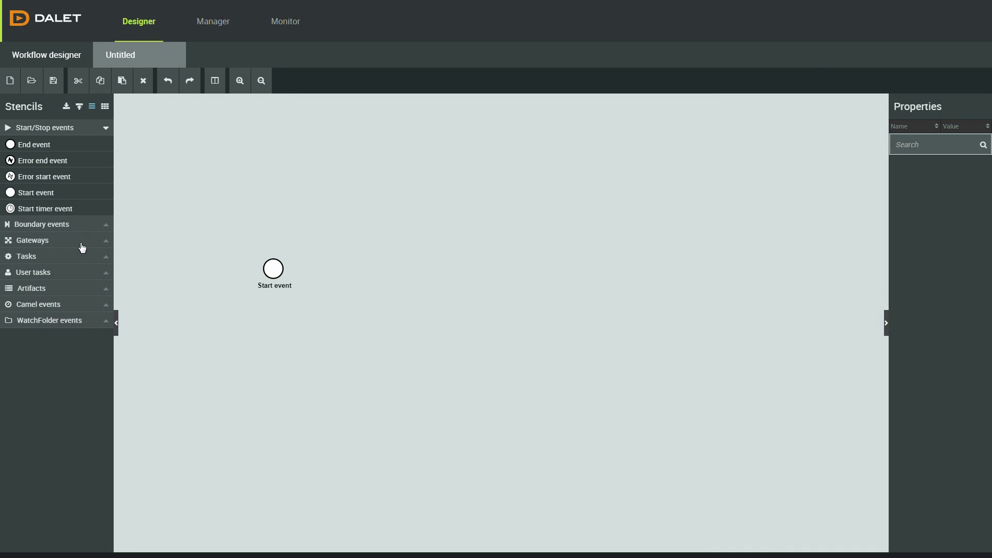
pyautogui.click(82, 244)
pyautogui.click(55, 351)
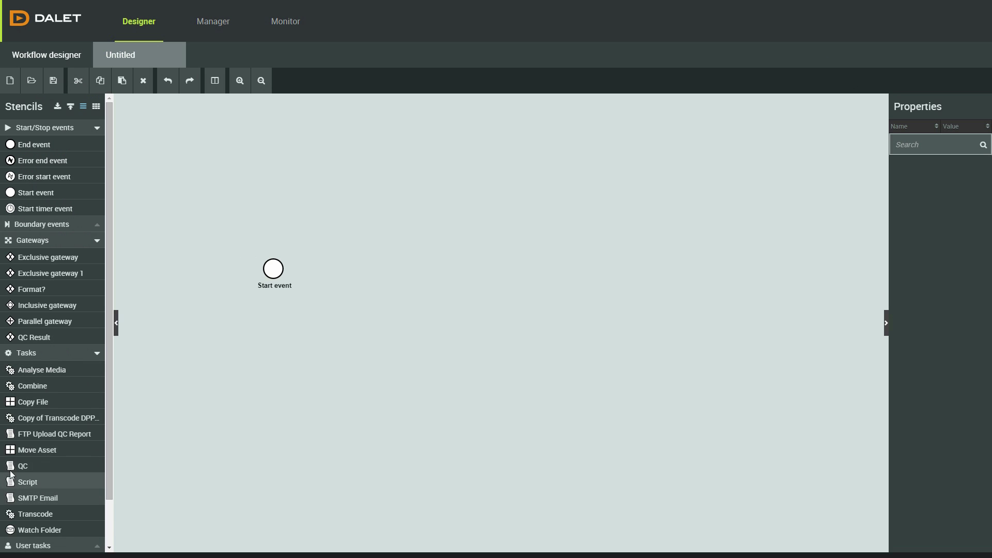